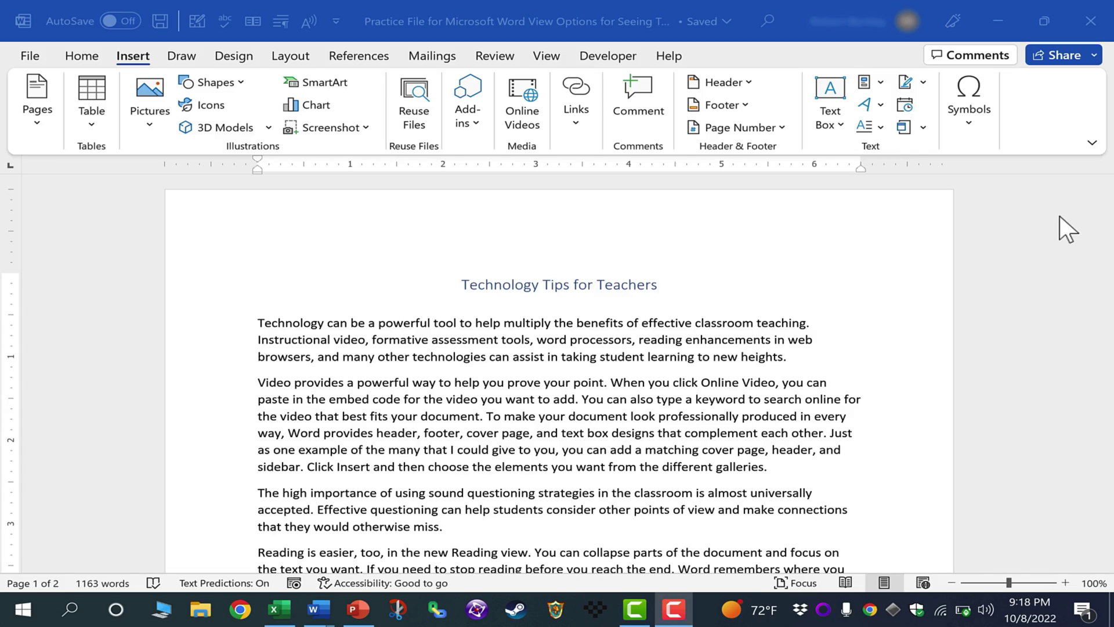
- Scroll through the document to review its pages
scroll(1079, 221, down, 10)
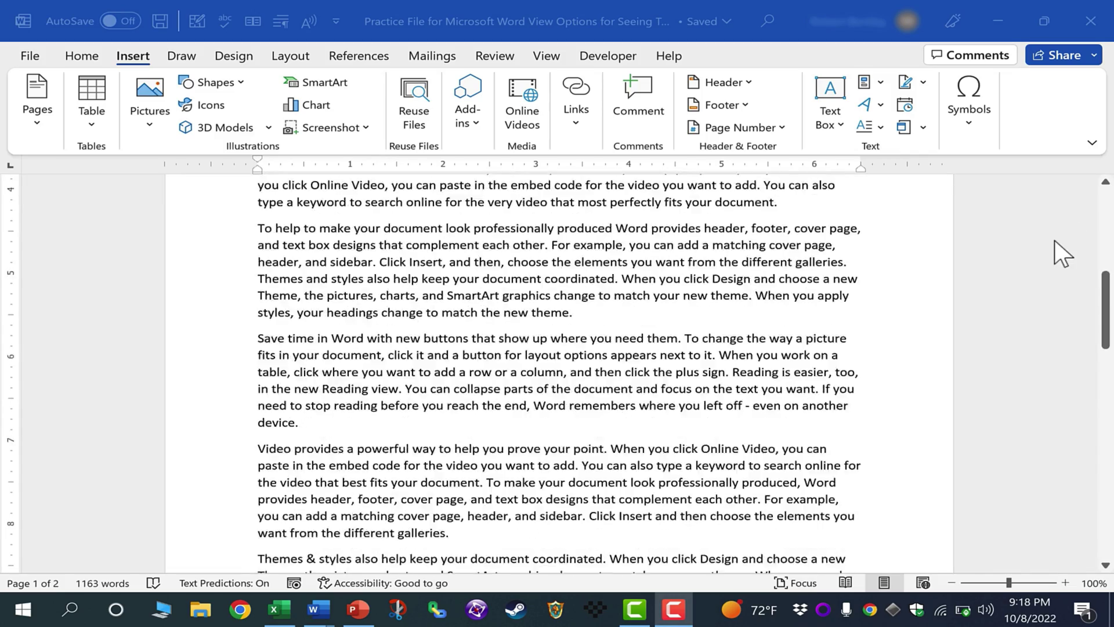
scroll(1056, 281, down, 3)
scroll(1082, 235, up, 15)
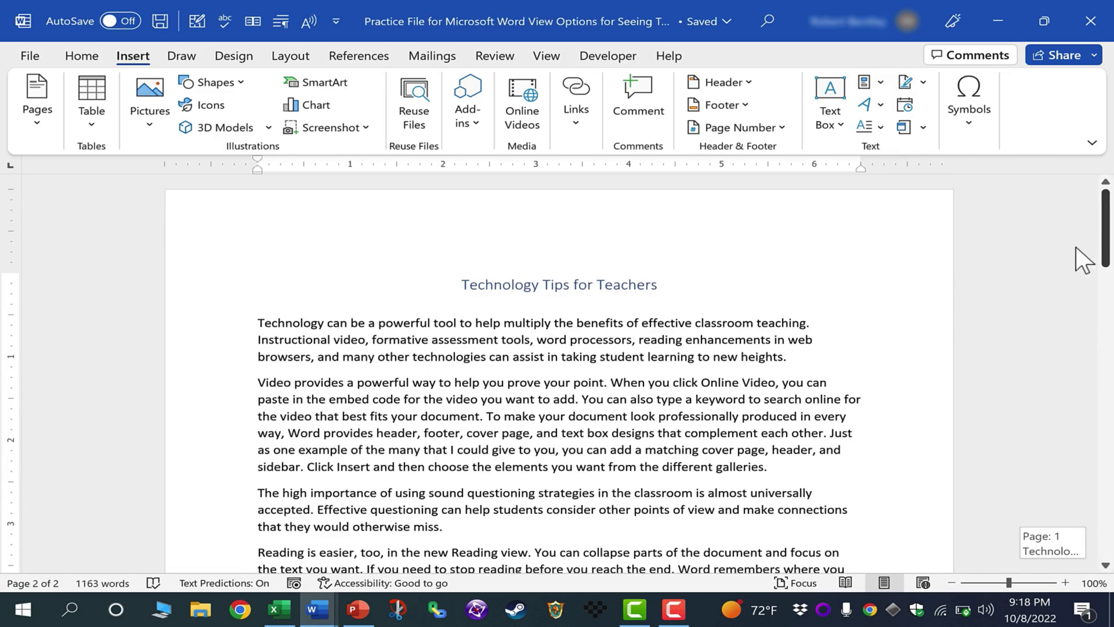
scroll(1071, 260, down, 5)
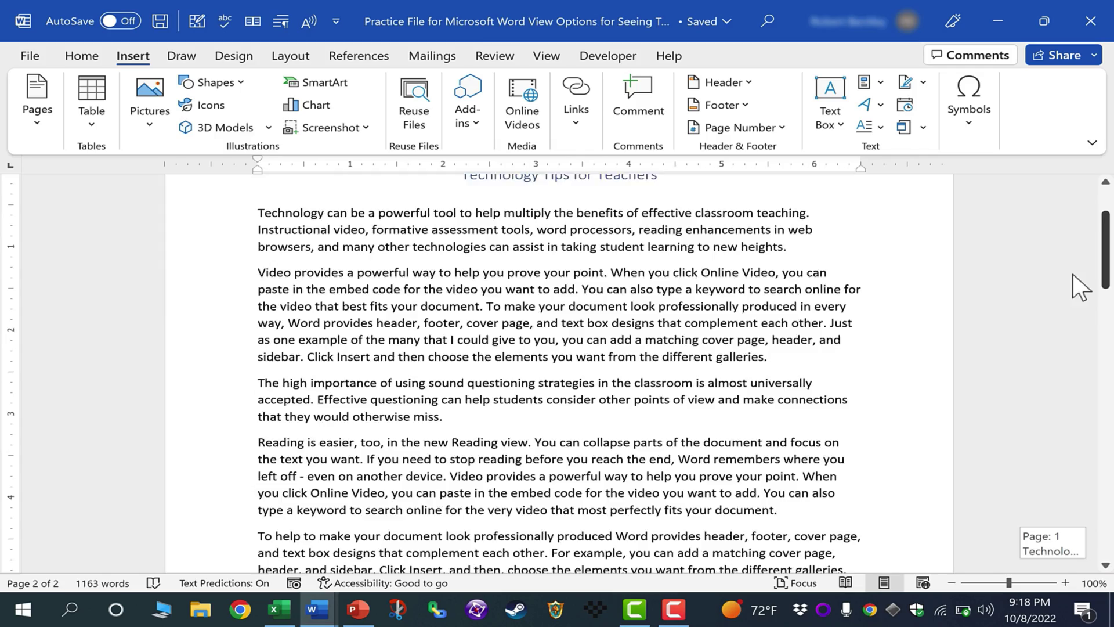
scroll(1064, 315, down, 3)
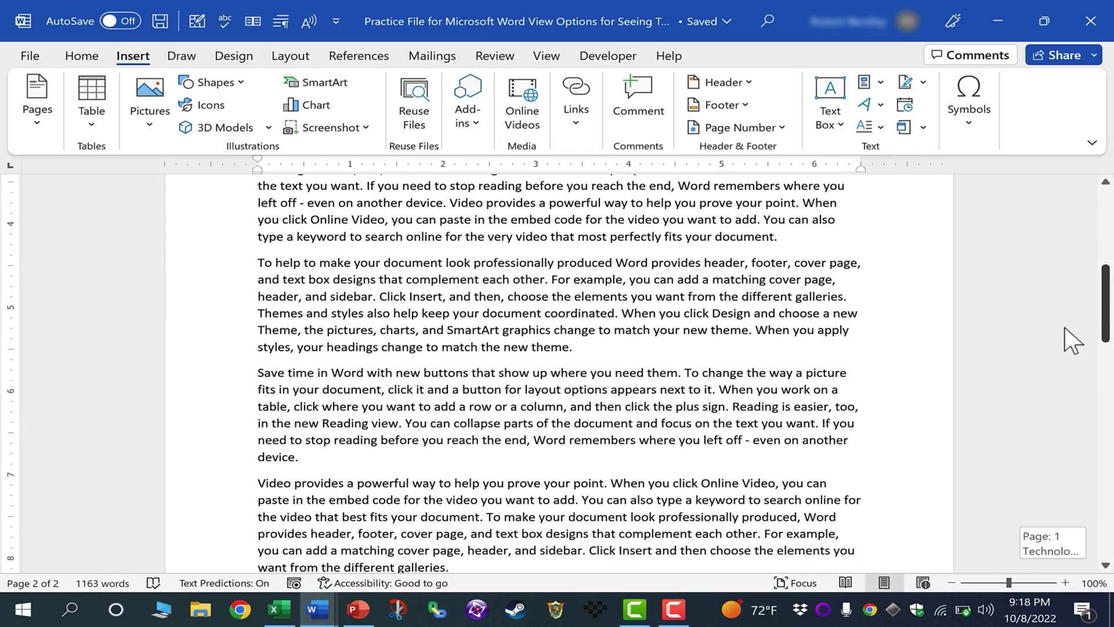
scroll(1020, 341, down, 10)
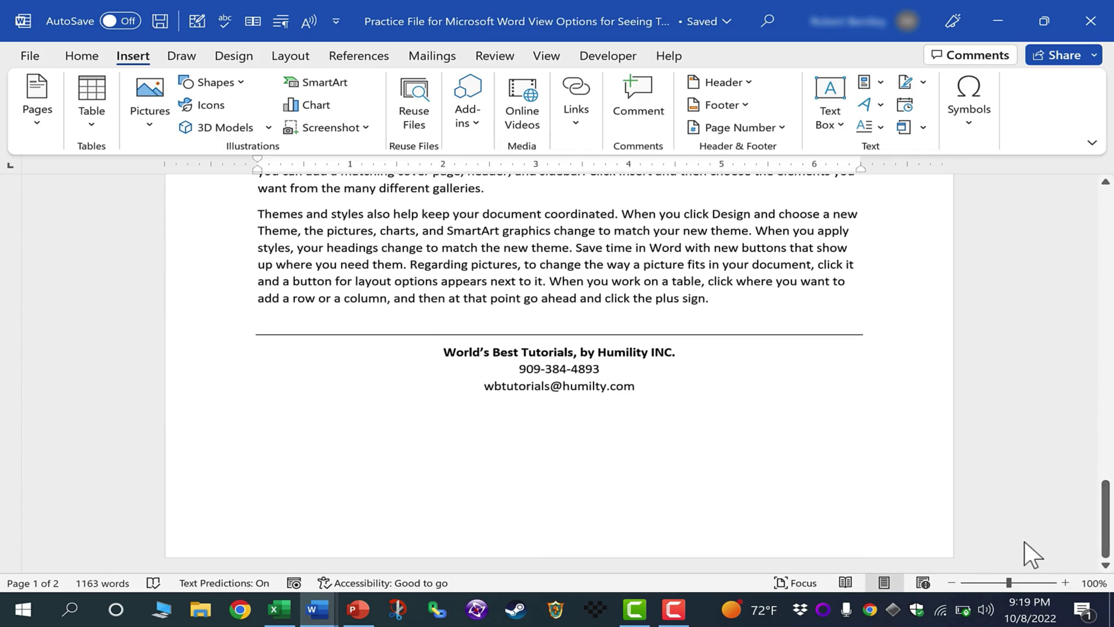
drag(1091, 519, 1077, 180)
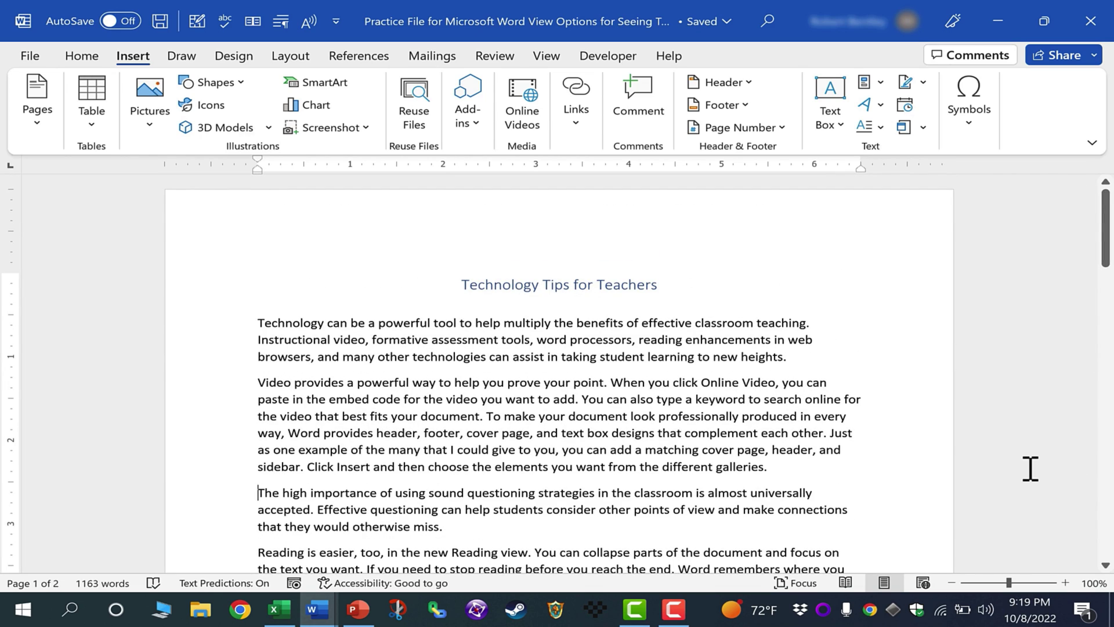
scroll(395, 387, down, 1)
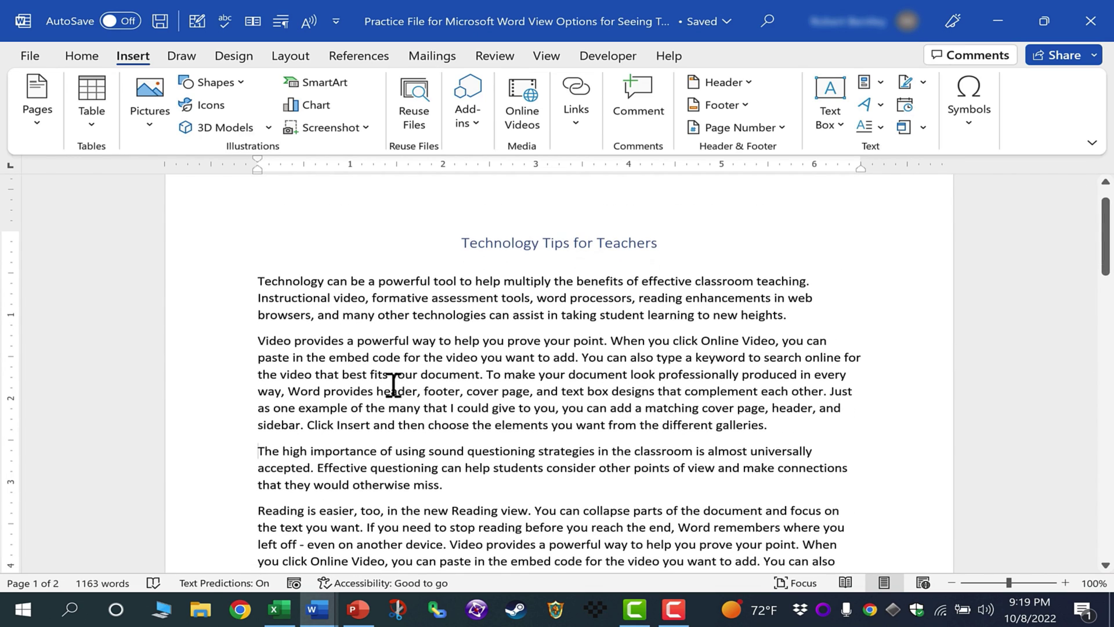
drag(1105, 209, 1081, 169)
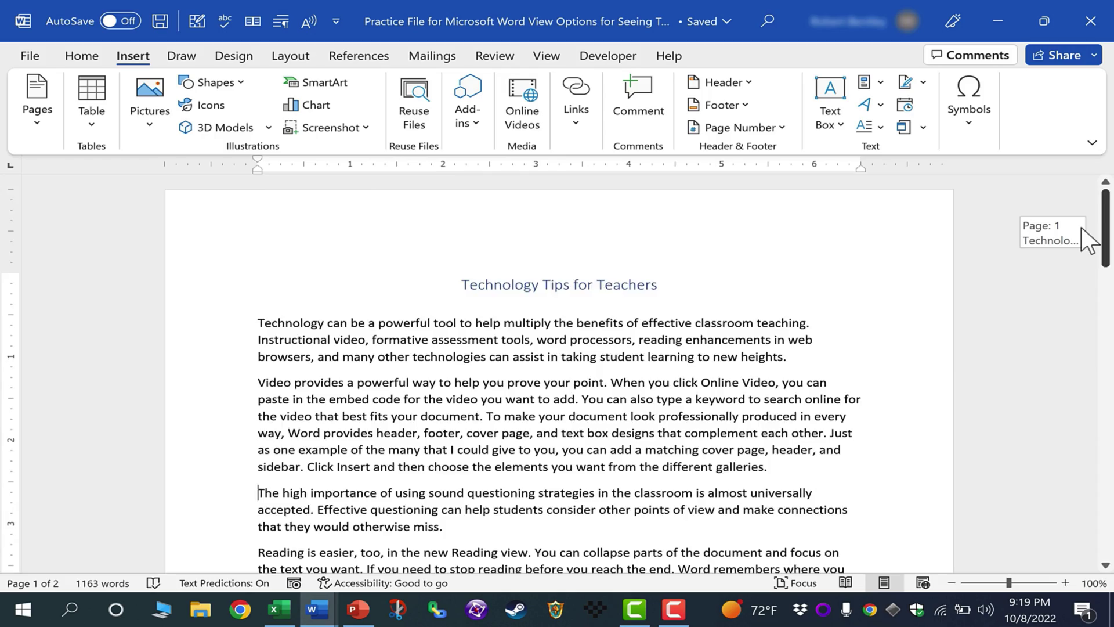
drag(1081, 226, 1005, 131)
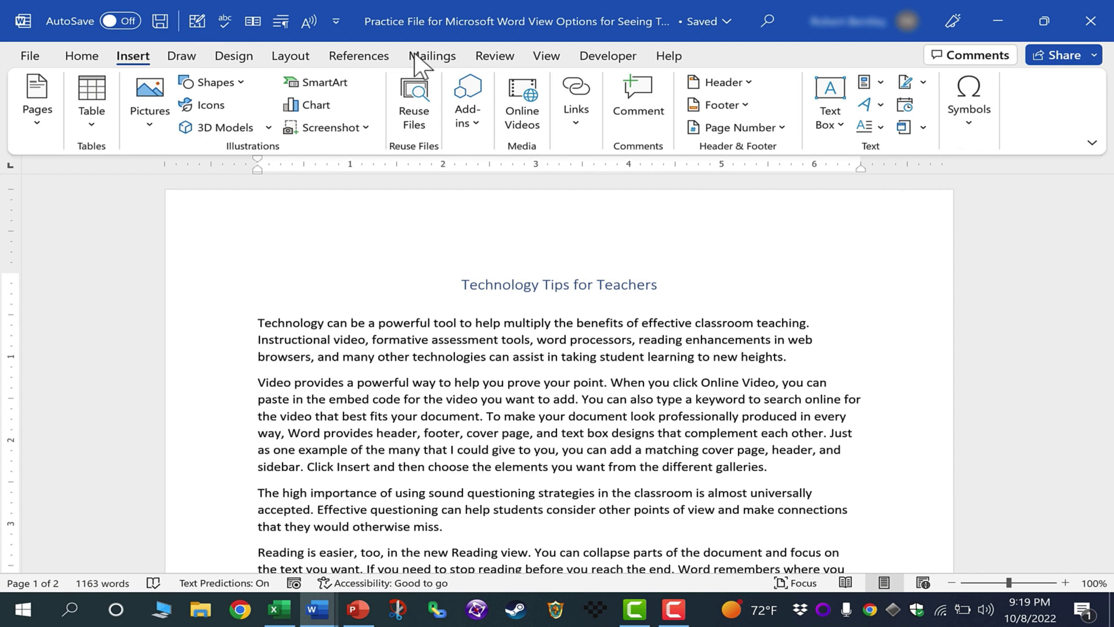
- Split the window and put the cursor after 'plus sign.' at the document end in the lower pane
click(546, 56)
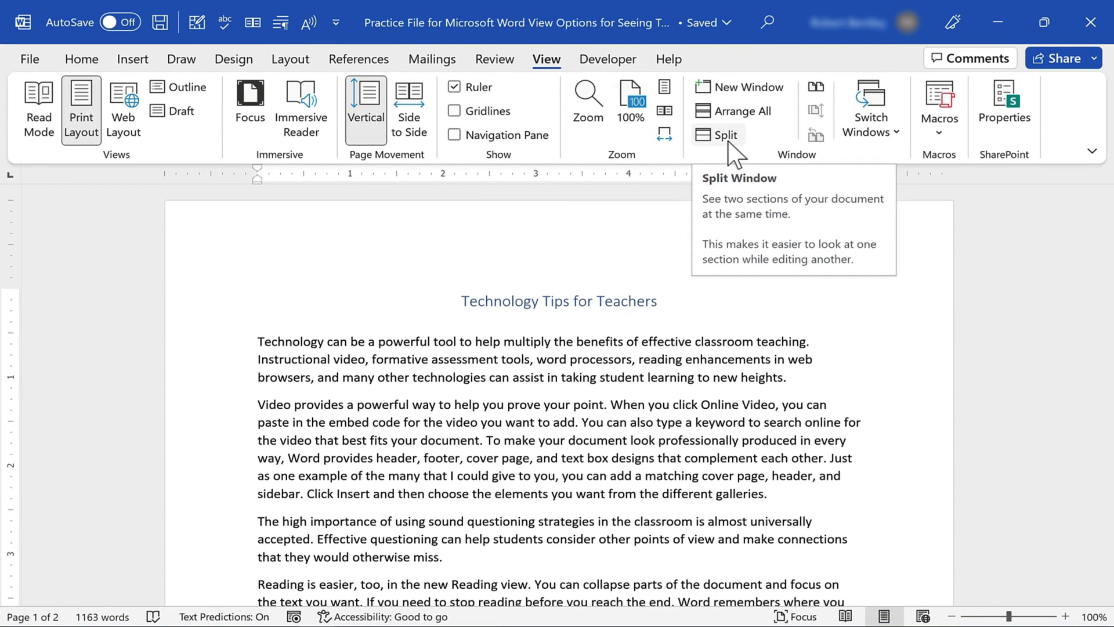
click(729, 143)
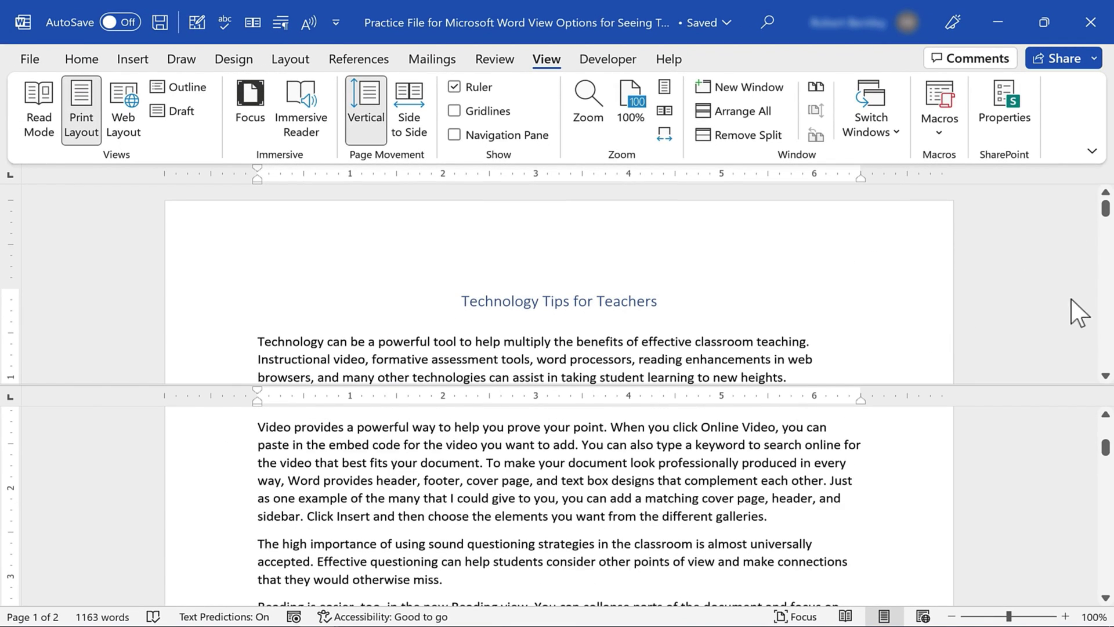
mouse_move(1106, 208)
mouse_down()
mouse_move(1092, 237)
mouse_move(1096, 210)
mouse_move(1099, 219)
mouse_up()
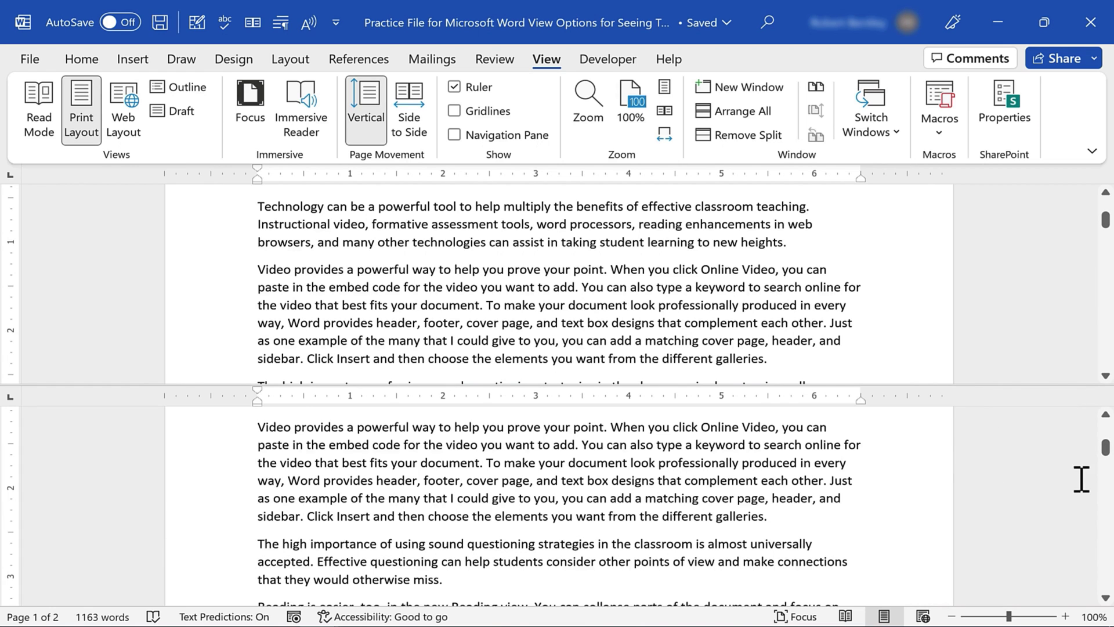
drag(1105, 449, 1069, 569)
click(726, 477)
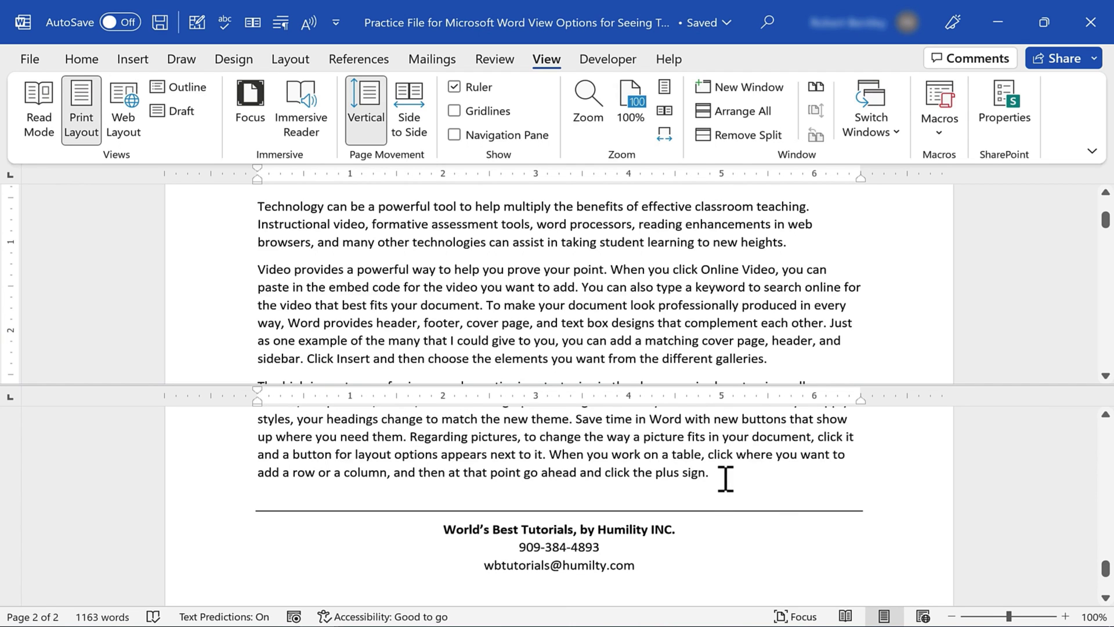
- After 'plus sign.', add the paragraph 'As I stated earlier, video can be very powerful when trying to persuade.'
key(Return)
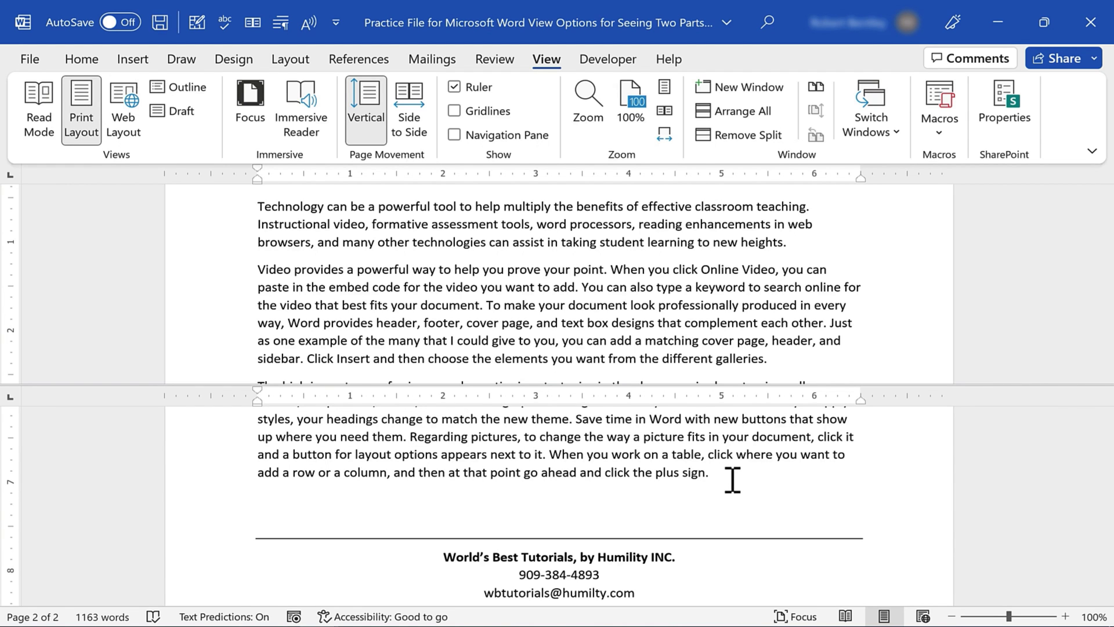
text(As I stated earlier,)
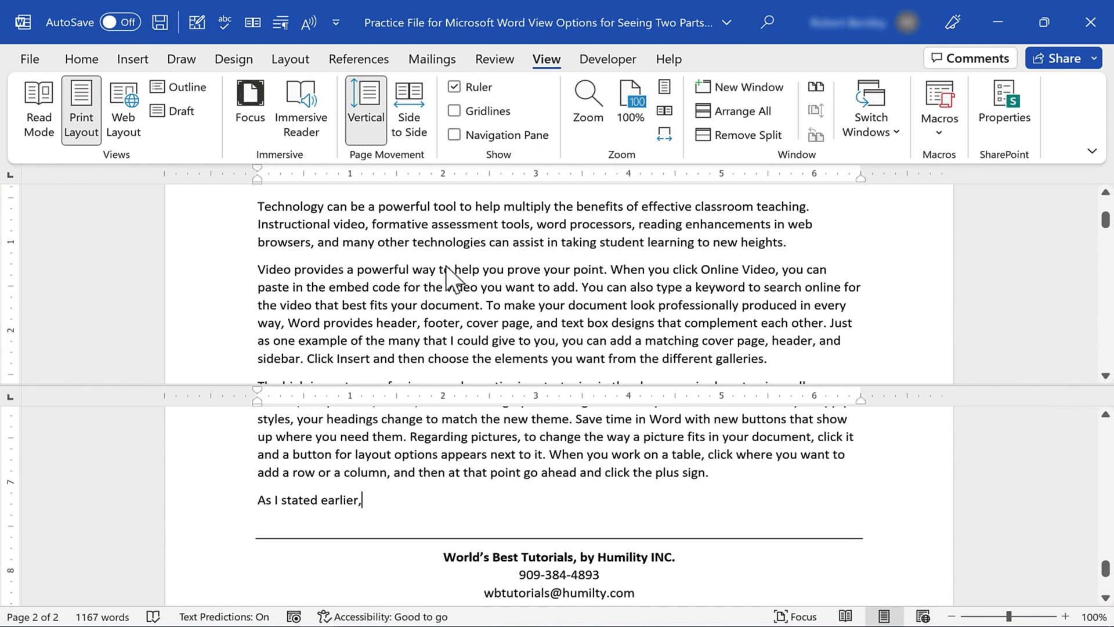
text(video can be very powerful when trying to persuade.)
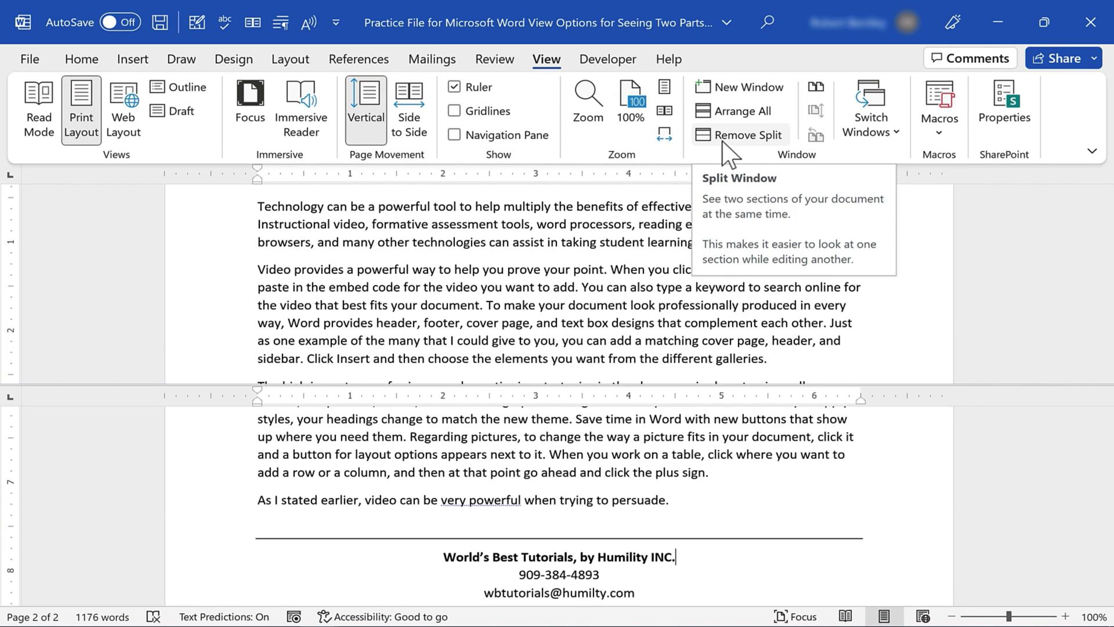
- Use Remove Split on the View tab to return to a single pane
click(737, 135)
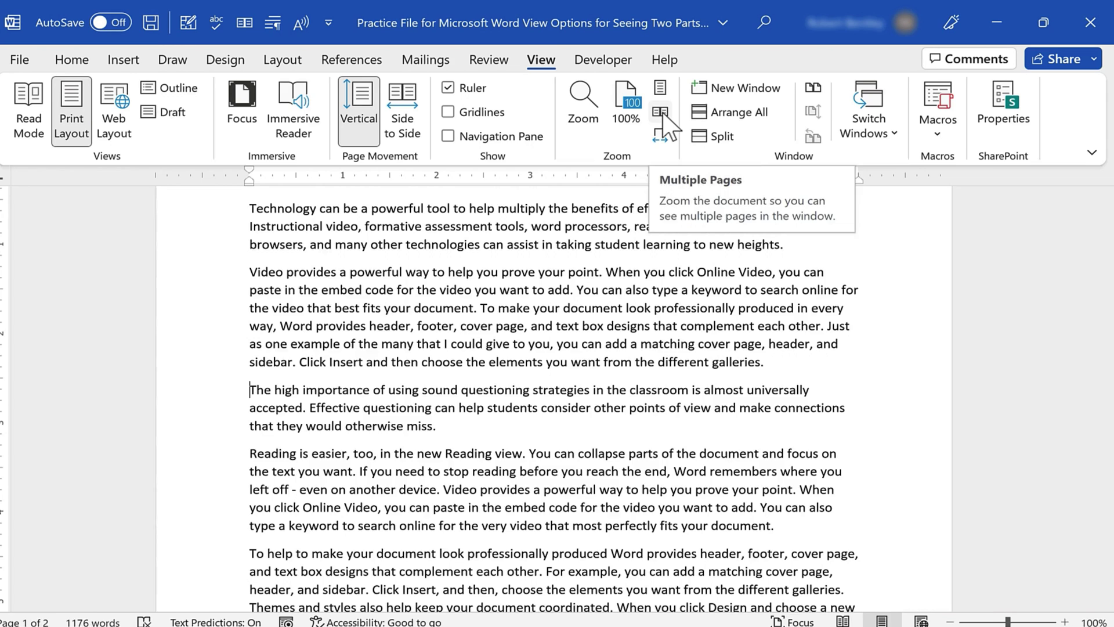
click(661, 112)
key(ctrl+v)
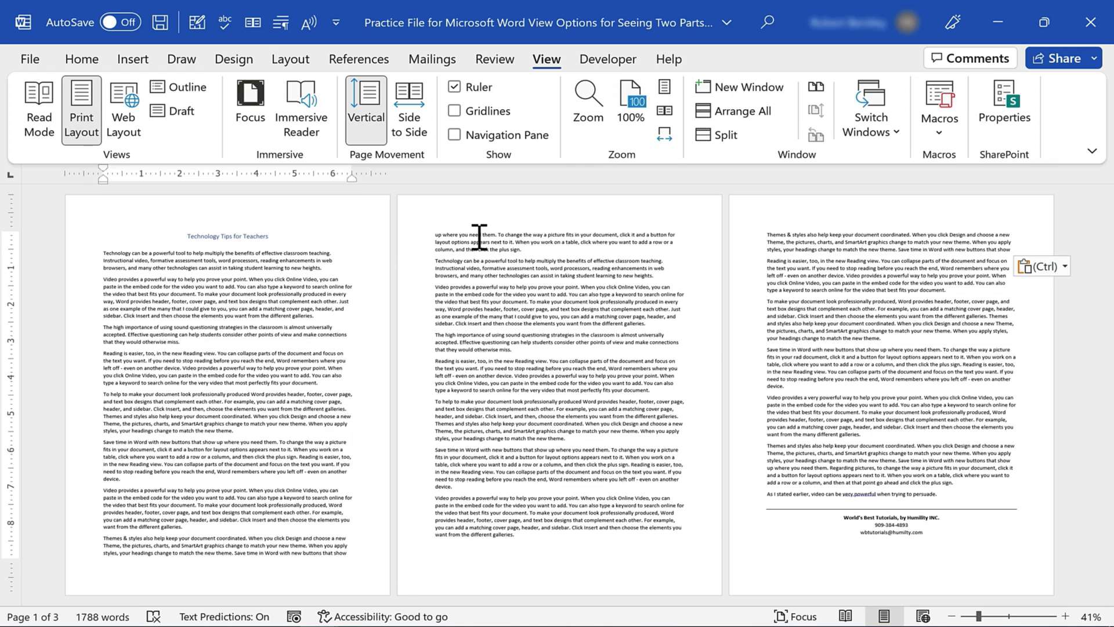
click(505, 309)
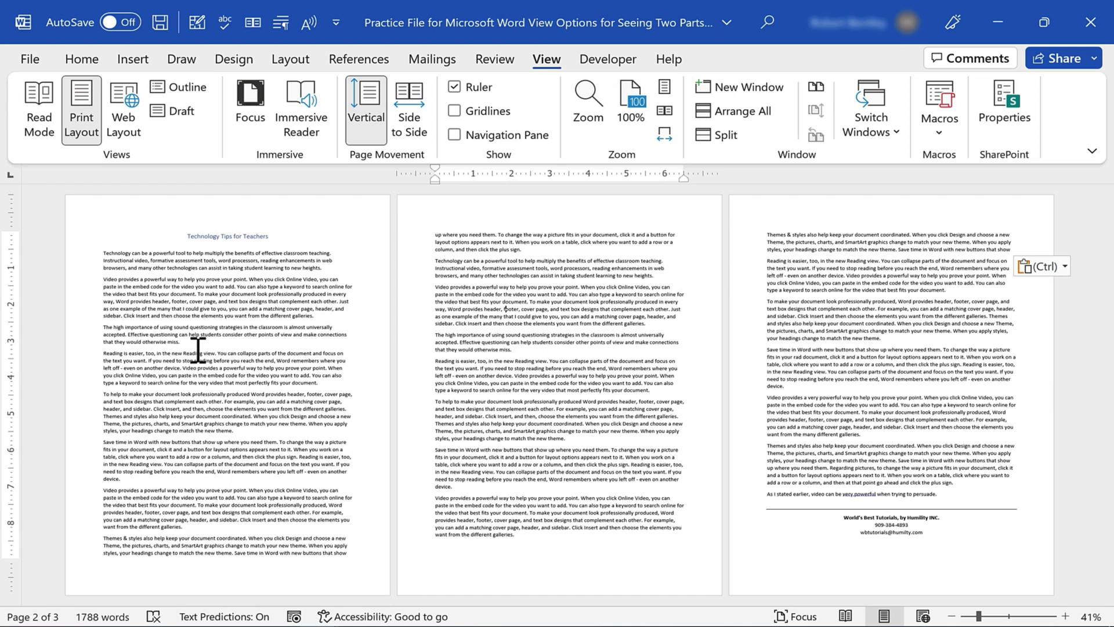
click(360, 342)
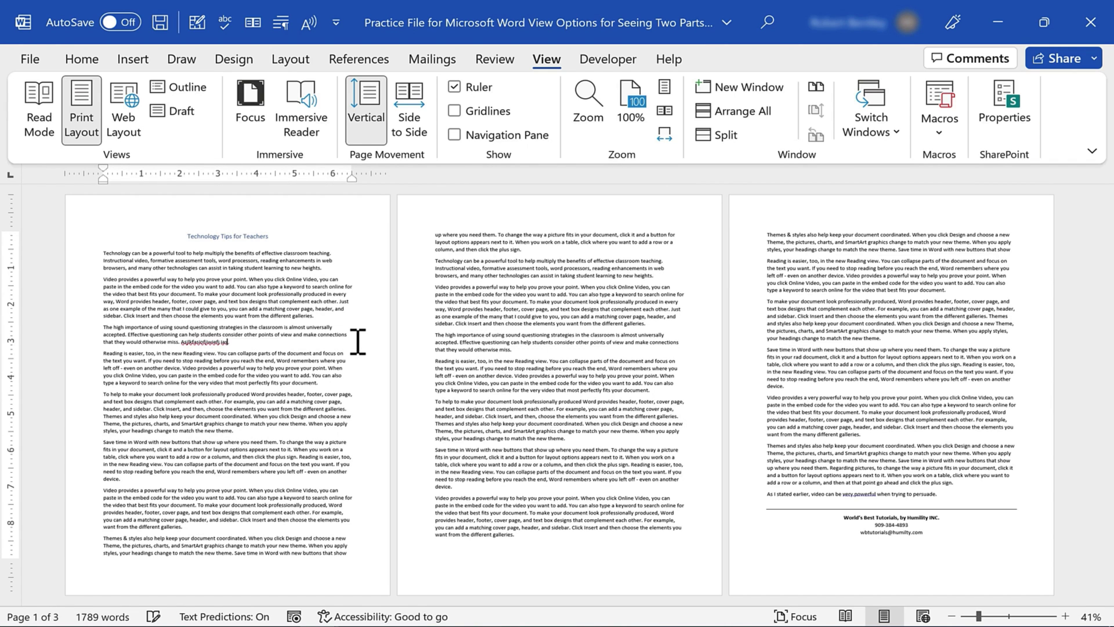
text(Asjkfasiofjiwiefj iasflasjdfasdf)
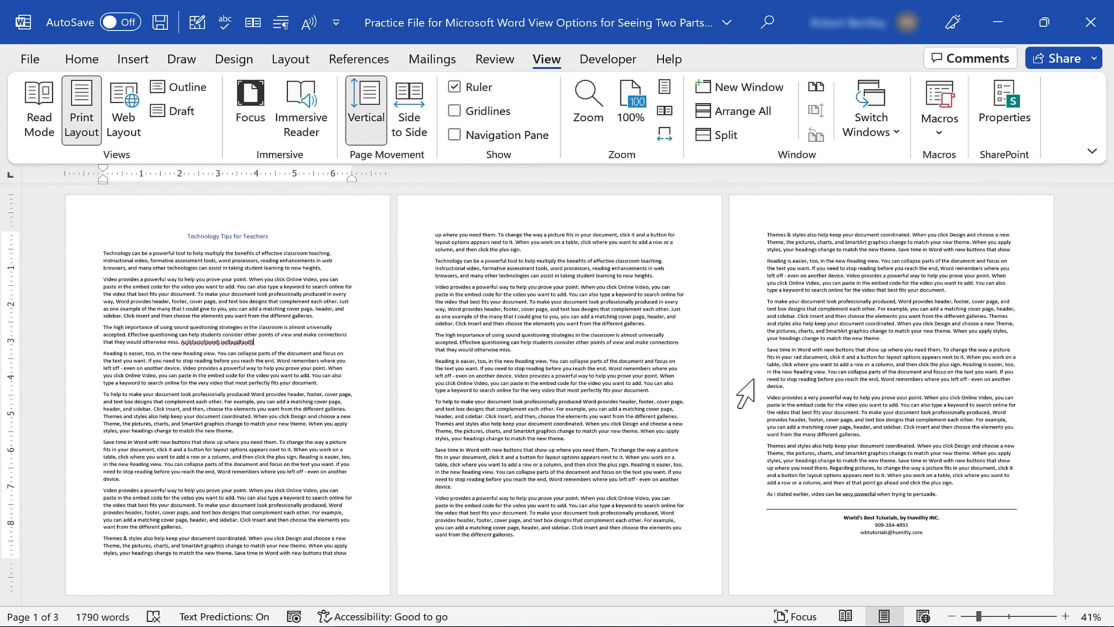
click(931, 344)
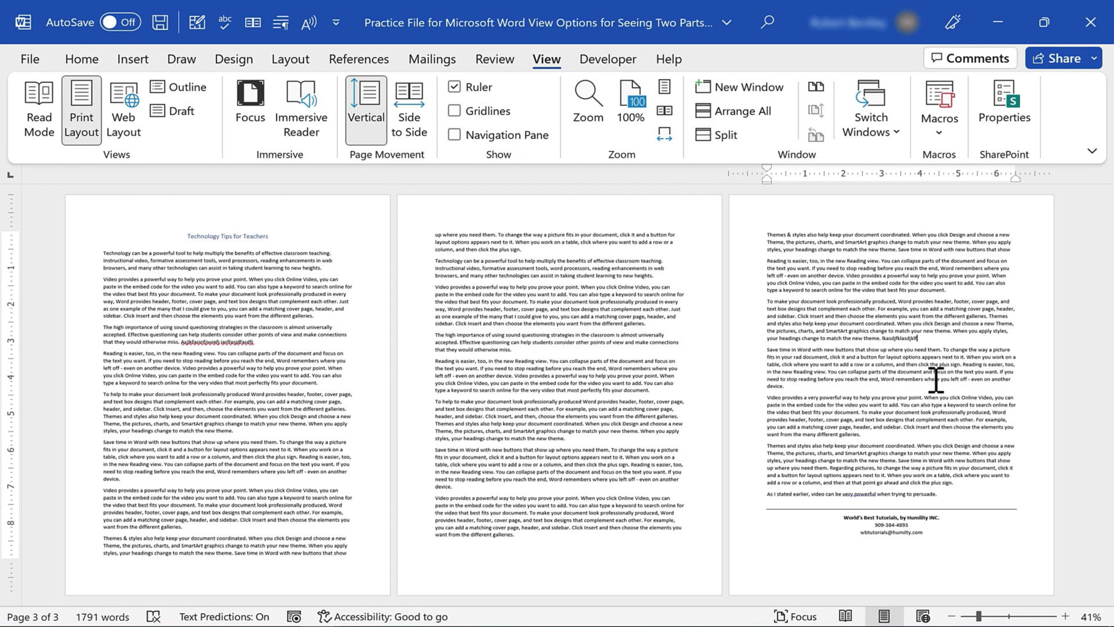
key(ctrl+BackSpace)
key(ctrl+z)
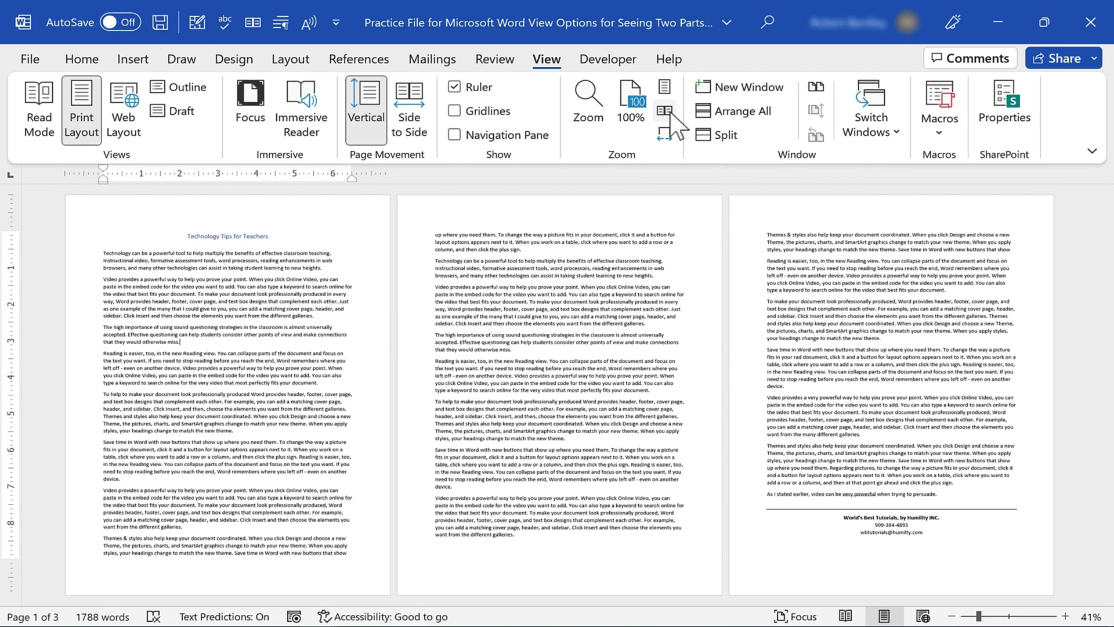
- Zoom to Many pages so all three pages fit on screen at 10%
click(587, 111)
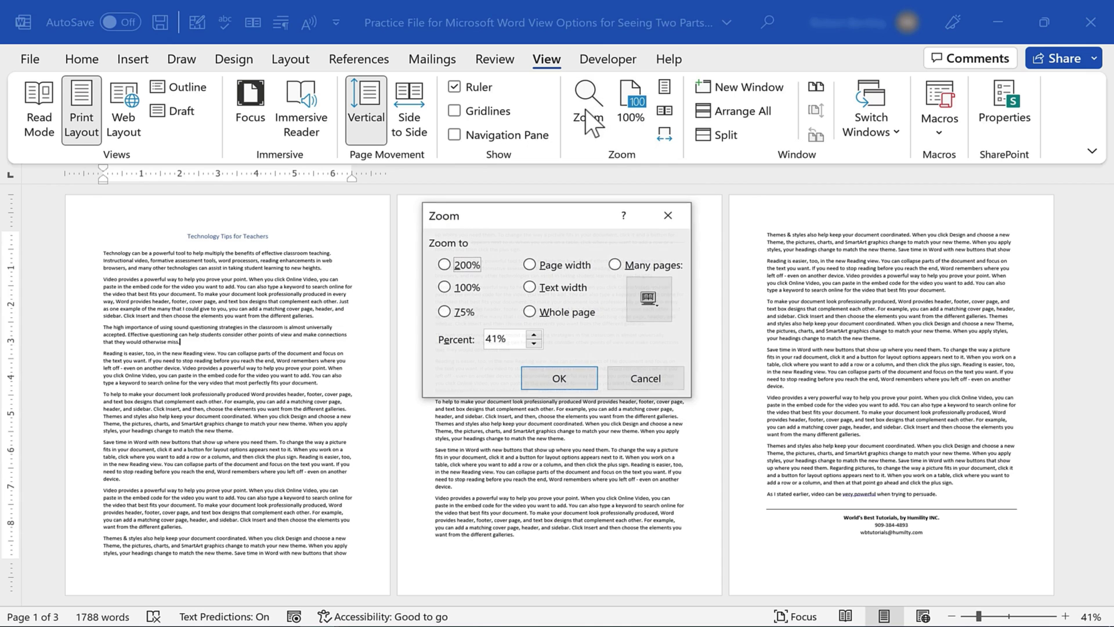
click(618, 265)
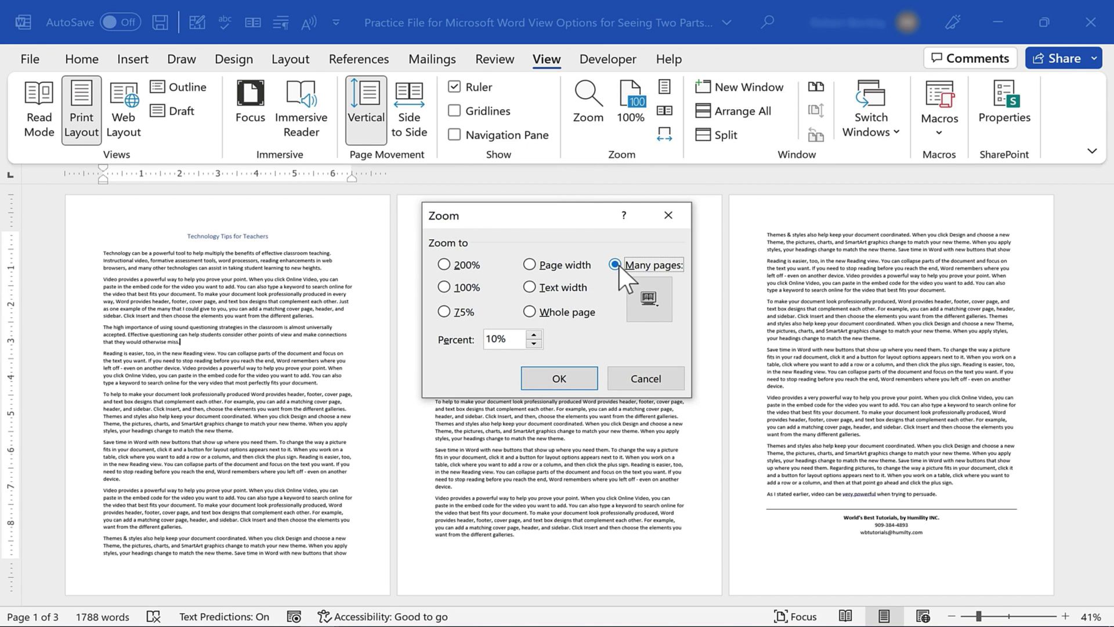
click(575, 374)
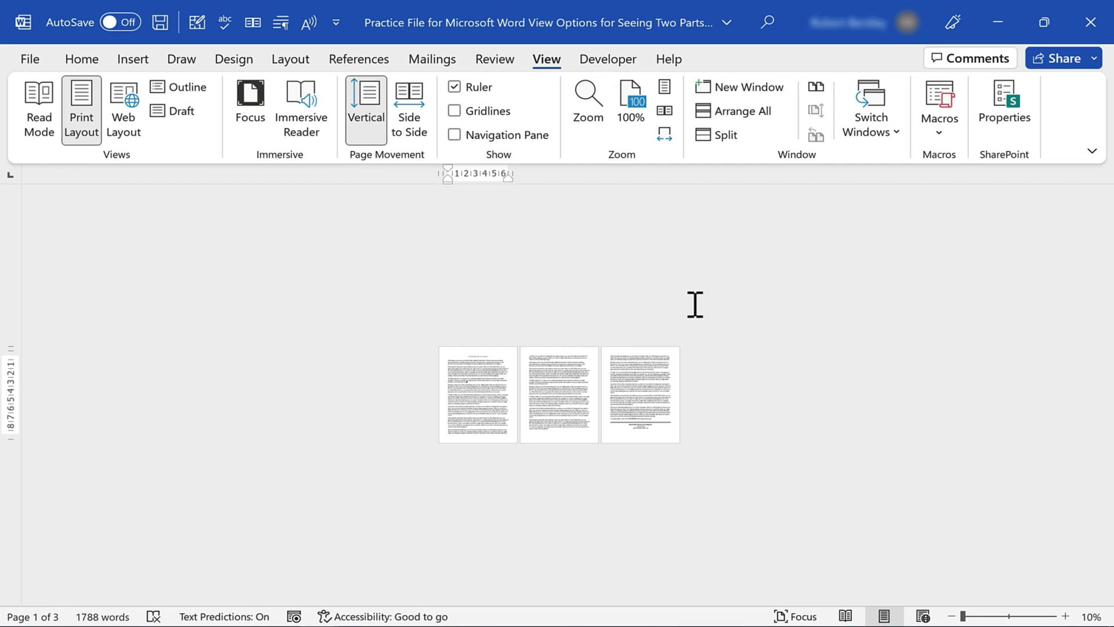
- Reopen the Zoom dialog, pick 75%, and replace the Percent value with 45
click(588, 104)
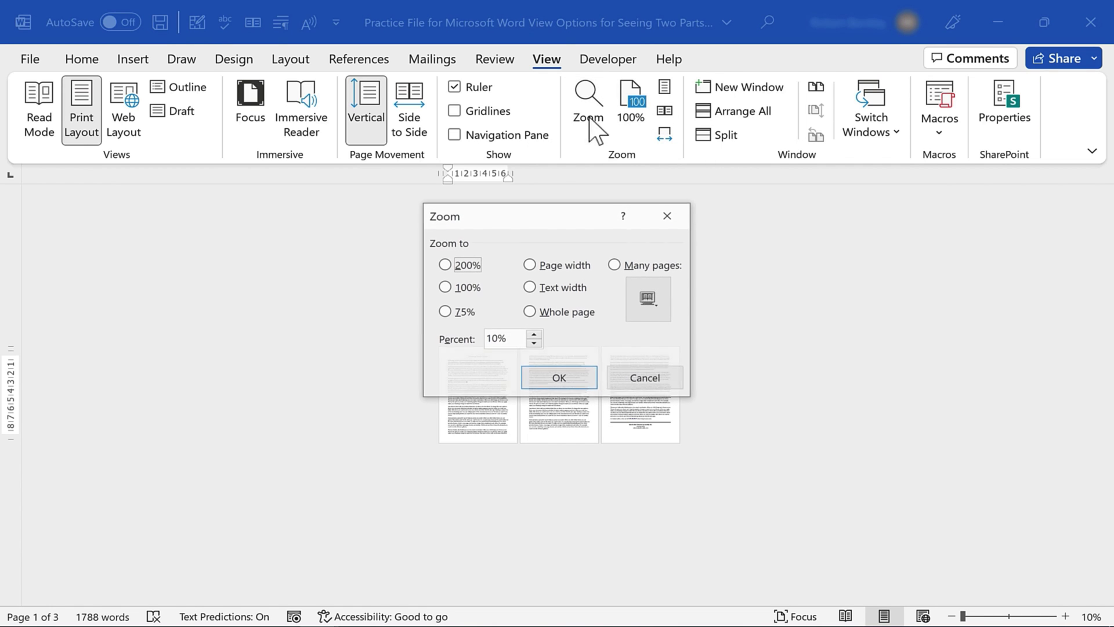
click(615, 264)
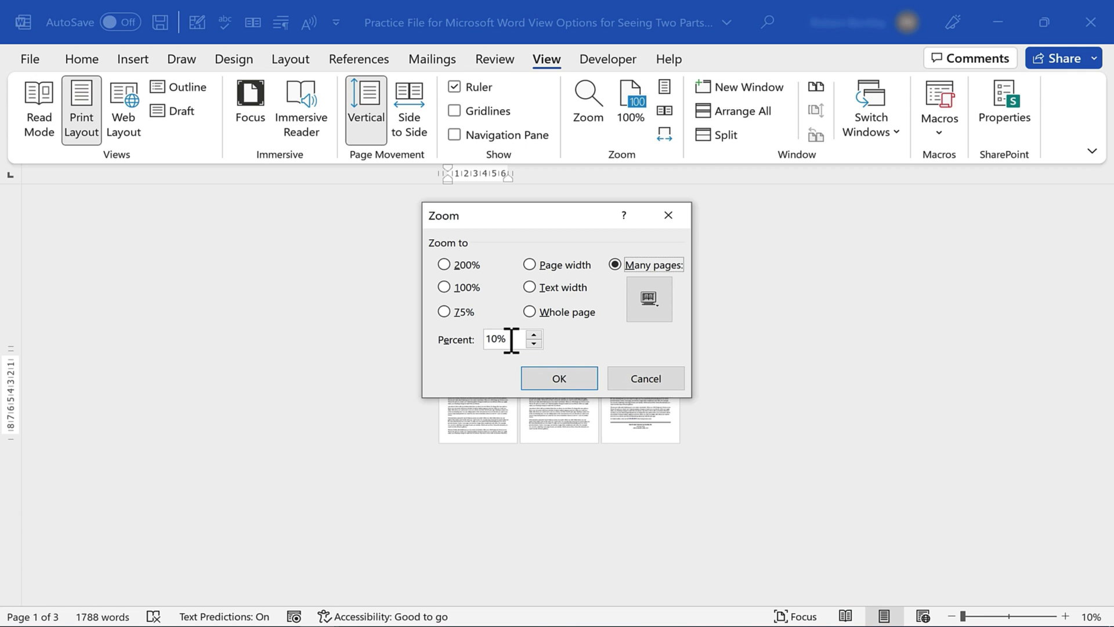
click(445, 314)
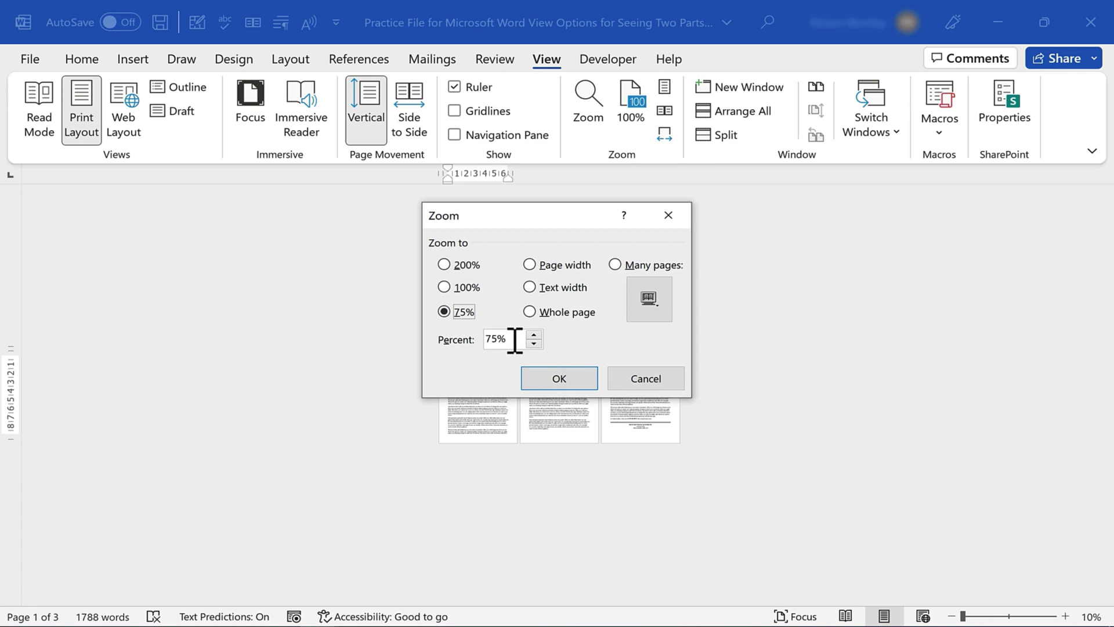
drag(515, 341, 455, 341)
- Apply the 45% zoom and scroll through the two-page view
click(559, 378)
scroll(726, 398, down, 5)
scroll(725, 399, down, 6)
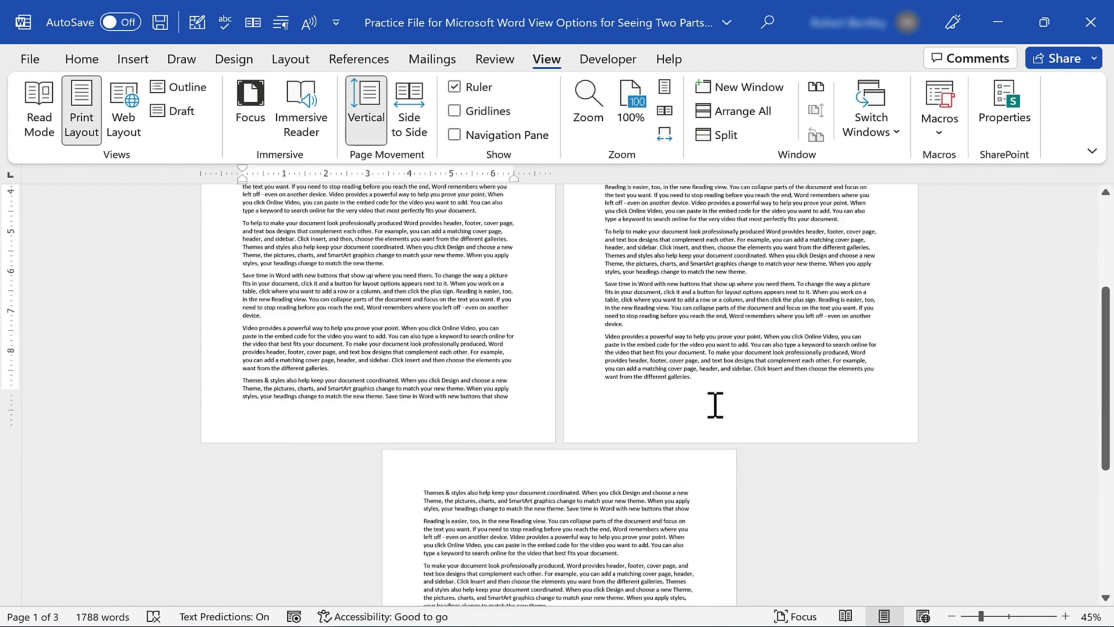
scroll(684, 430, up, 10)
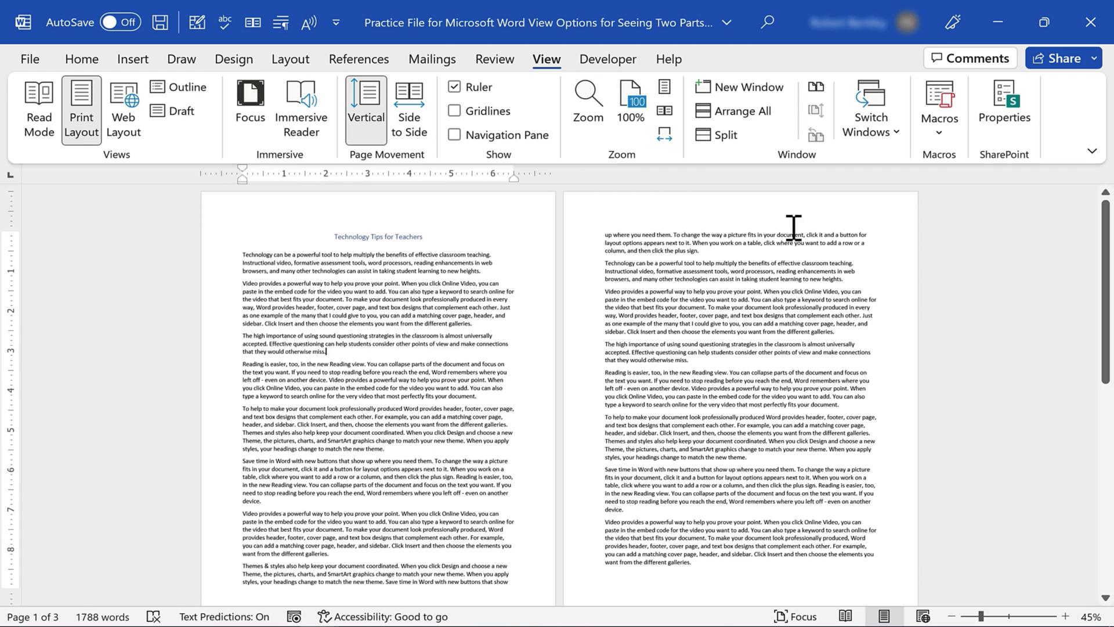
- In the Zoom dialog, choose Many pages and bring up the page-grid choices
click(588, 116)
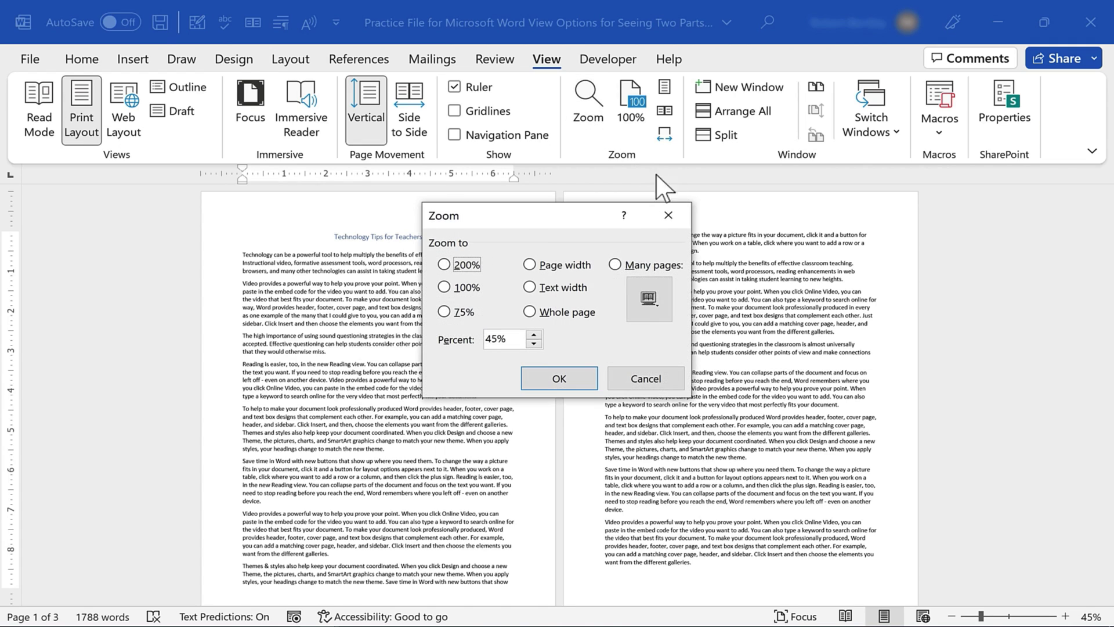
click(617, 264)
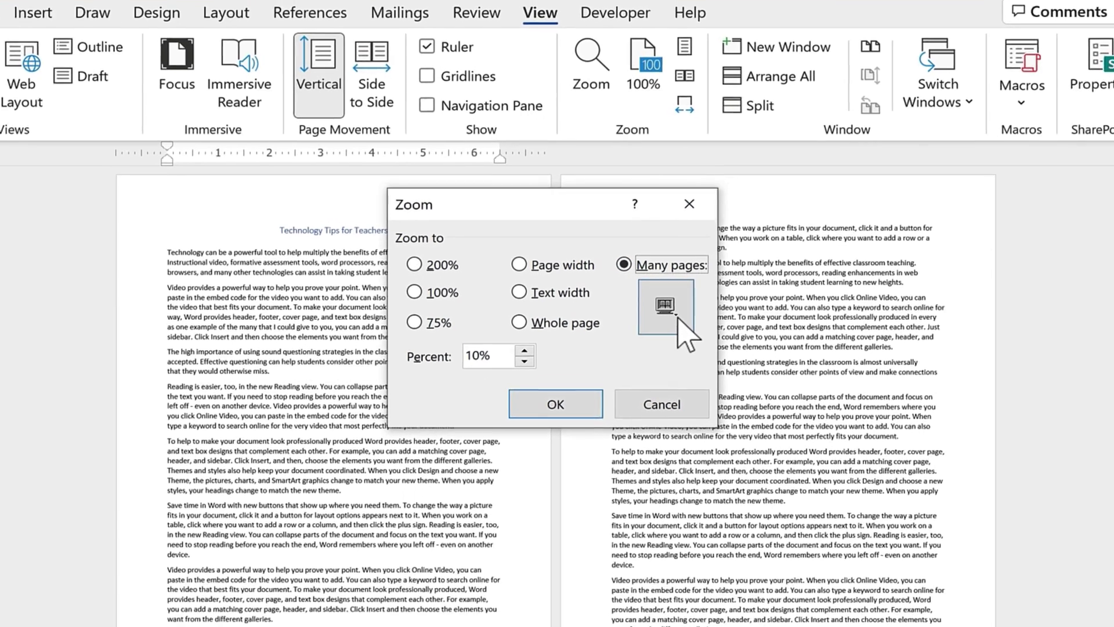
click(678, 319)
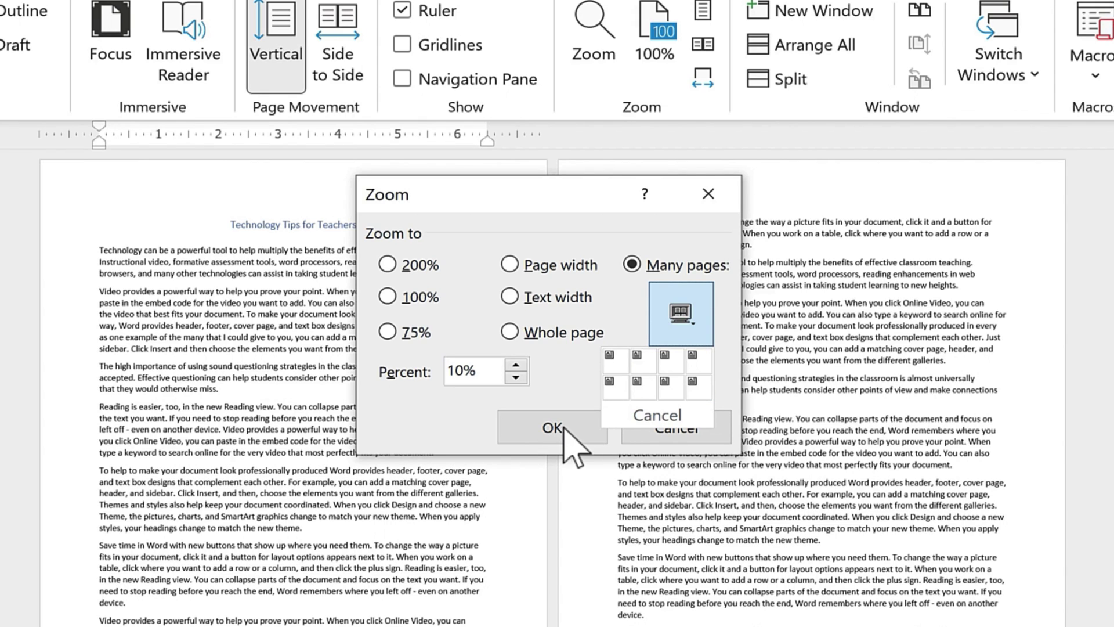
- Apply a single-row Many pages layout, showing all three pages side by side at 41%
click(632, 372)
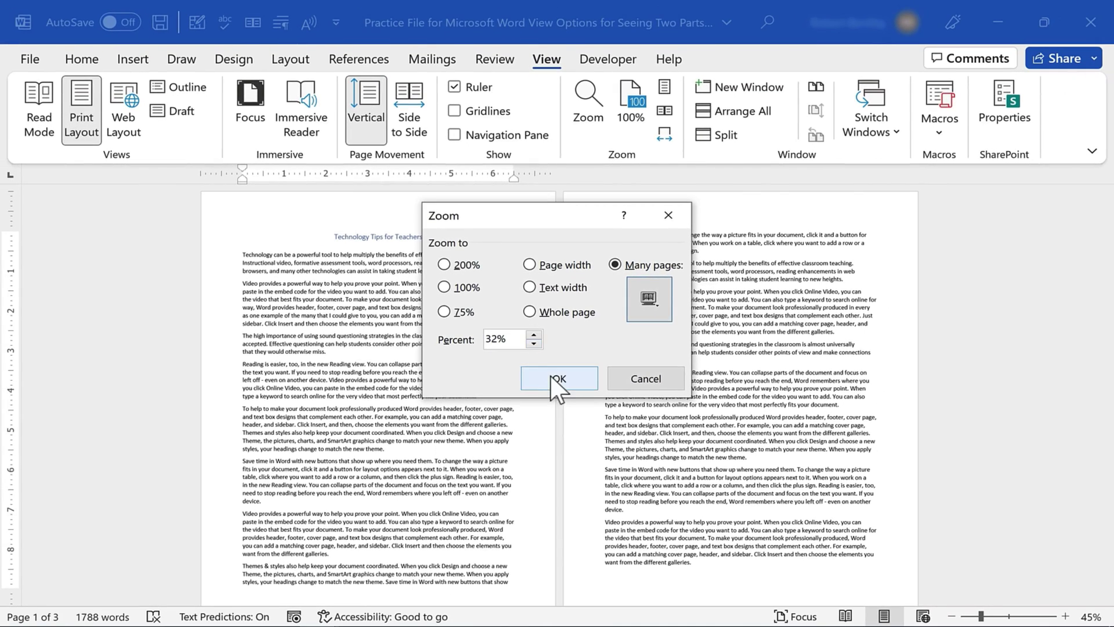
click(550, 415)
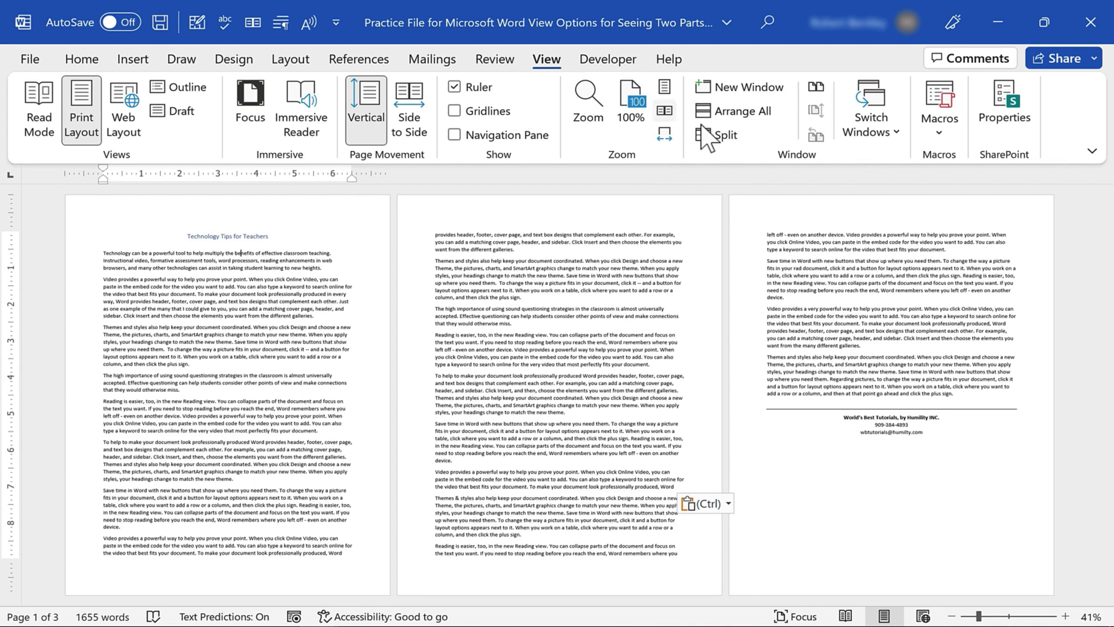
- Reset the document zoom to 100% using the Zoom group's 100% button
click(621, 118)
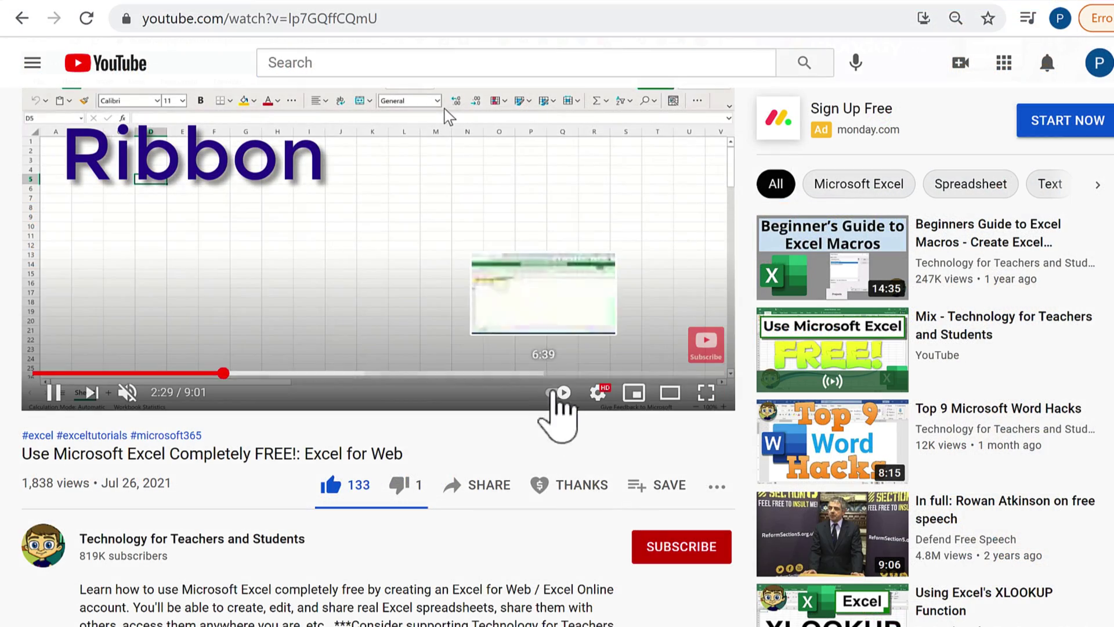
- Open the channel's Super Thanks dialog offering $2.00, $5.00, $10.00 and $50.00 tips
click(592, 488)
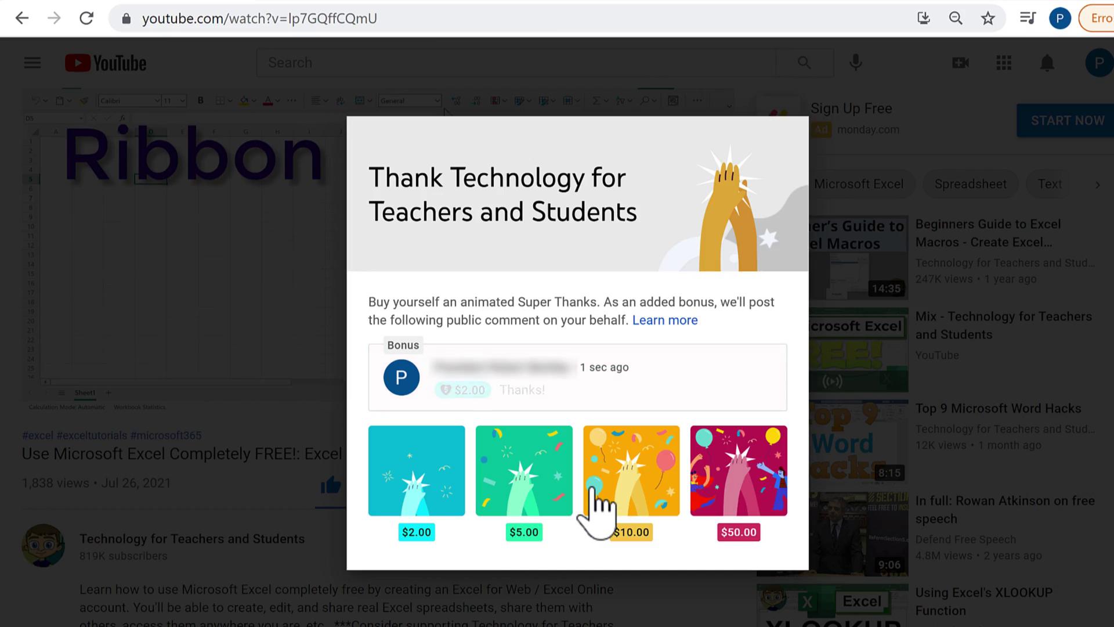